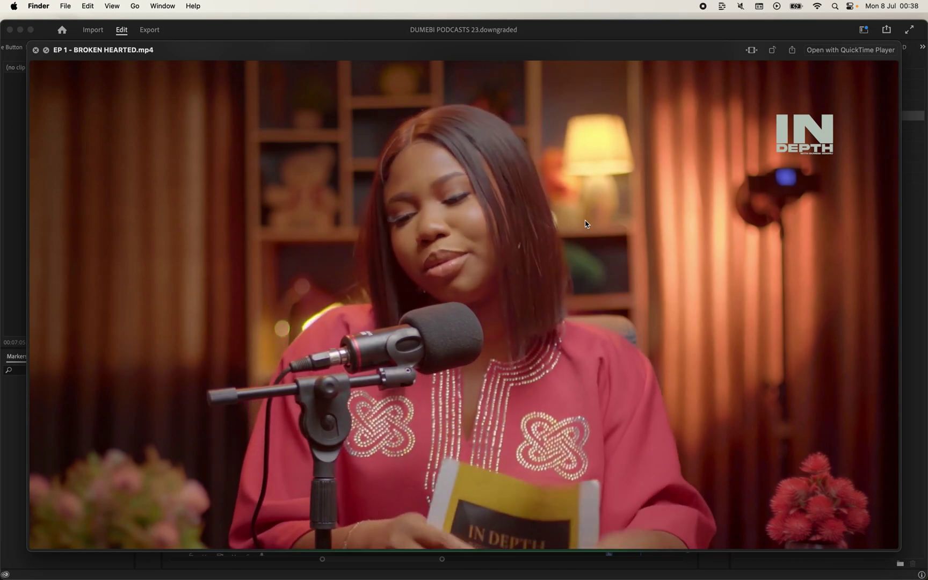
- Switch to Premiere Pro and place EP 1 - BROKEN HEARTED.mp4 on tracks V1 and A1 in the empty end of Synced Sequence
{"action": "key", "text": "space"}
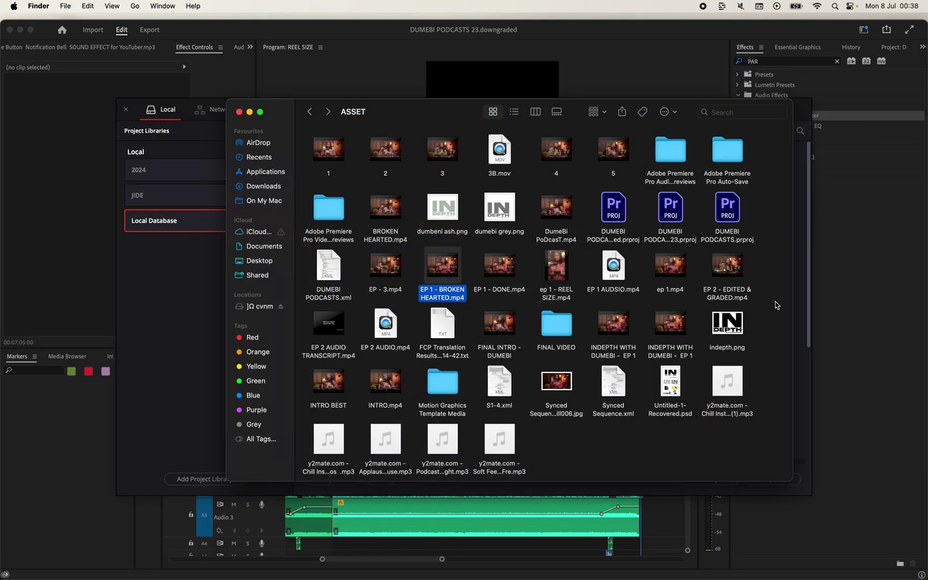
{"action": "left_click", "coordinate": [531, 518]}
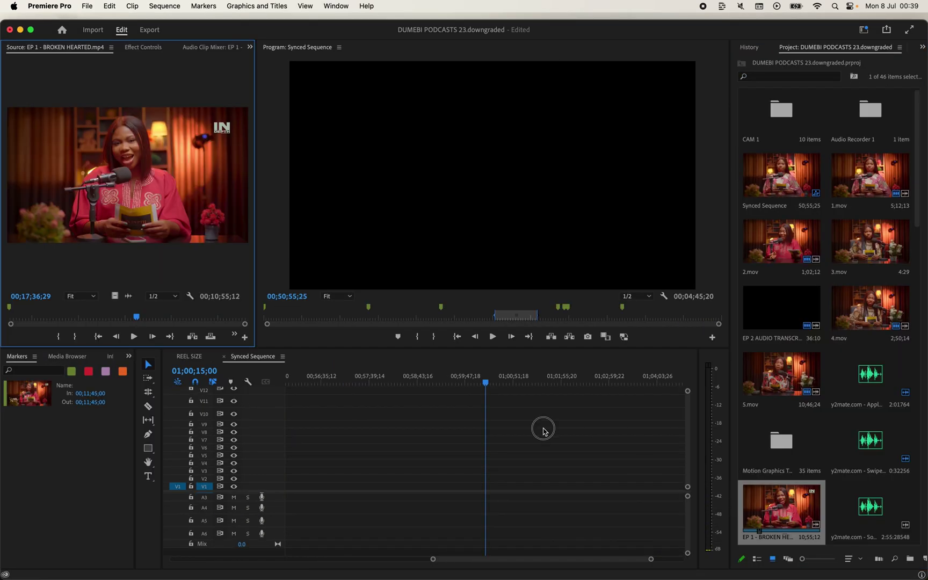
{"action": "left_click_drag", "start_coordinate": [798, 513], "coordinate": [380, 491]}
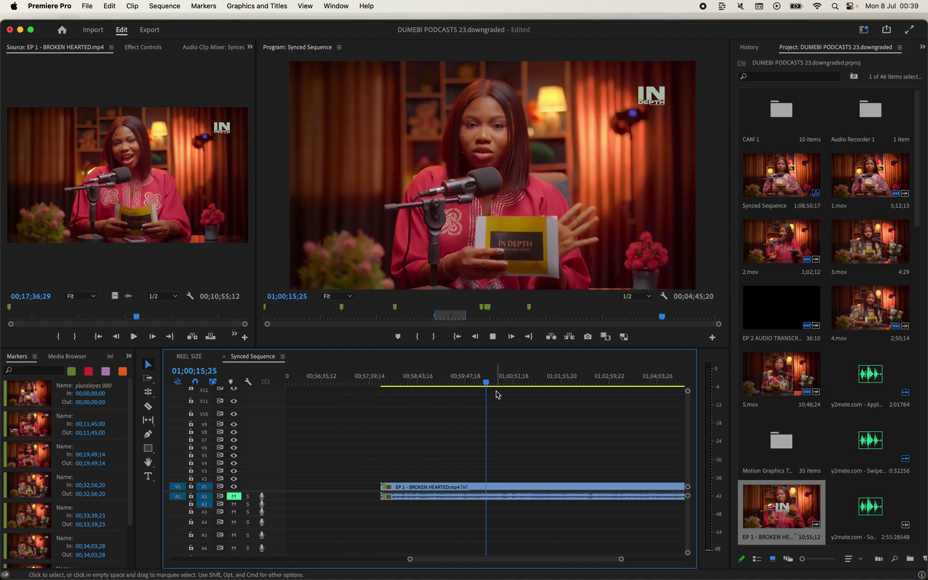
{"action": "key", "text": "space"}
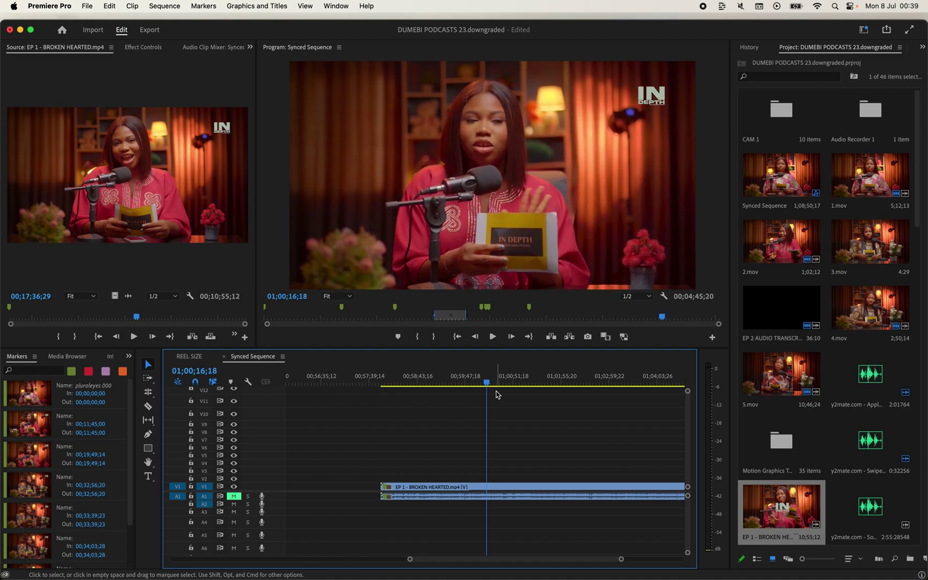
- Duplicate the clip's video onto tracks V2 and V3 directly above the original and unlink the video from its audio
{"action": "left_click", "coordinate": [437, 489]}
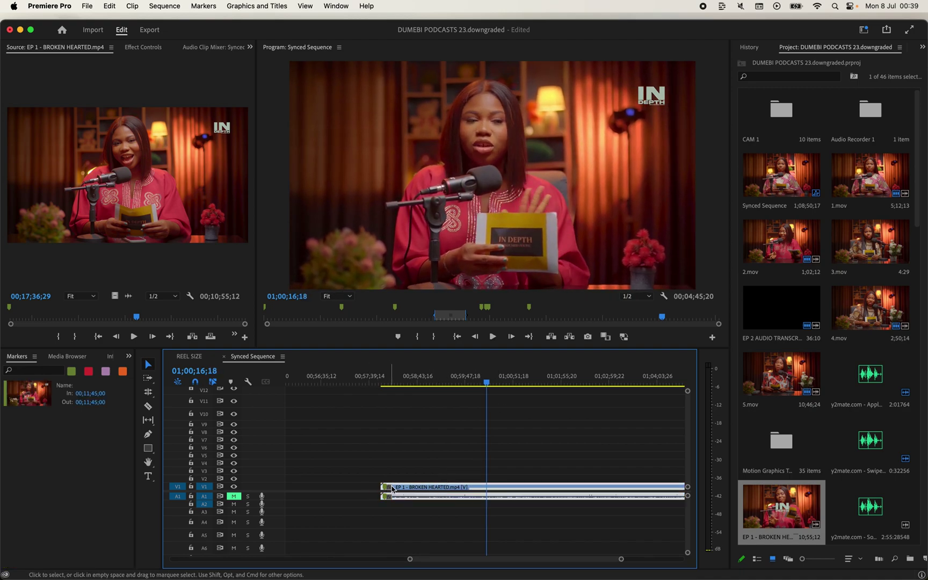
{"action": "left_click_drag", "start_coordinate": [426, 490], "coordinate": [432, 476]}
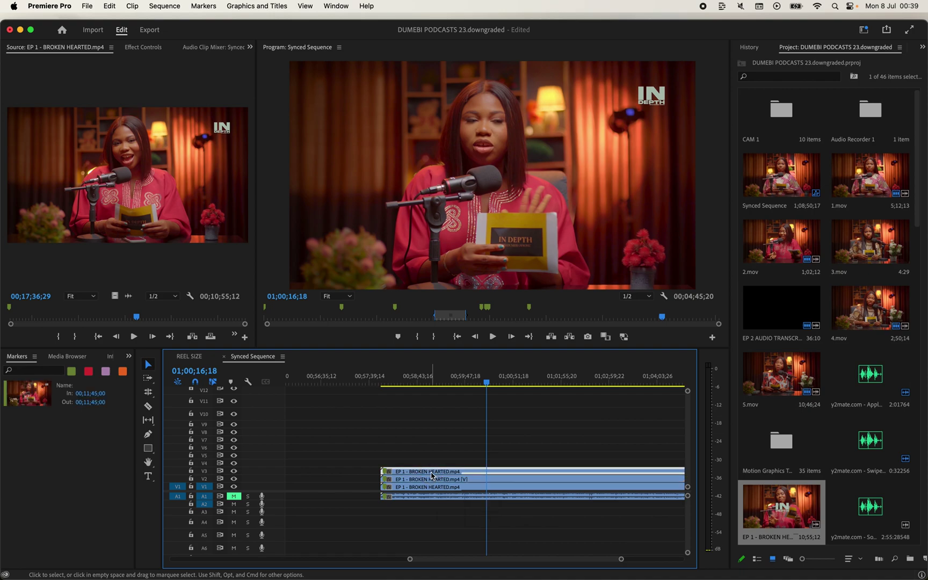
{"action": "key", "text": "="}
{"action": "key", "text": "="}
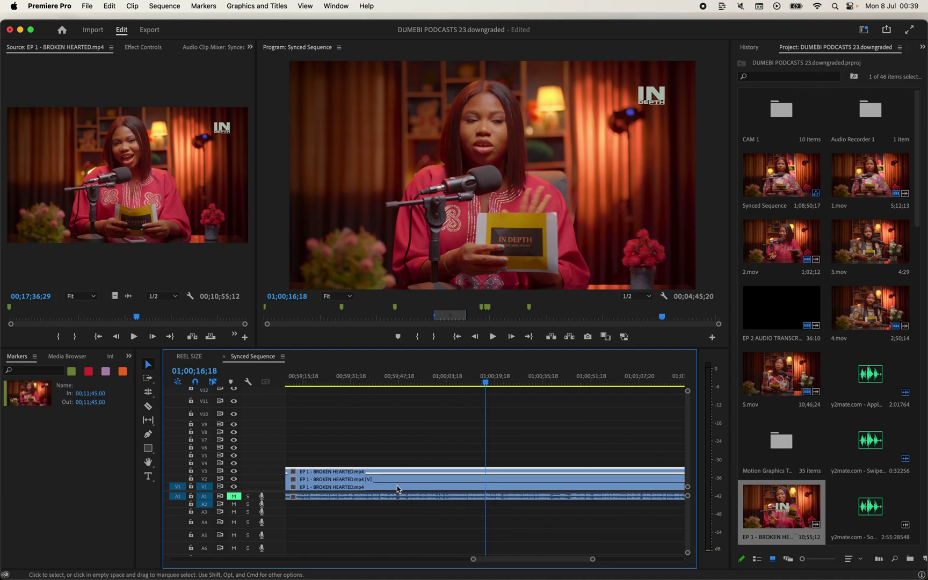
{"action": "scroll", "coordinate": [403, 490], "scroll_direction": "left", "scroll_amount": 10}
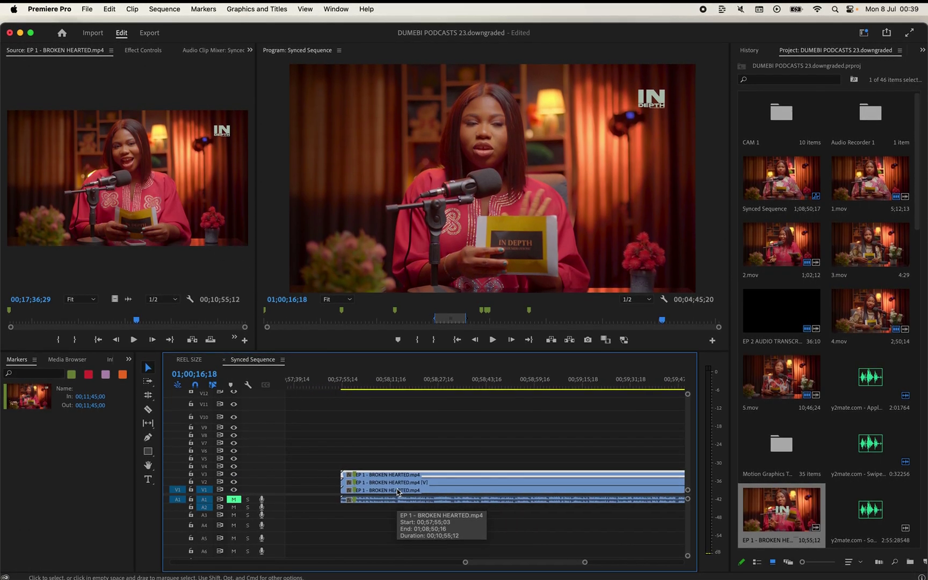
{"action": "left_click", "coordinate": [472, 499]}
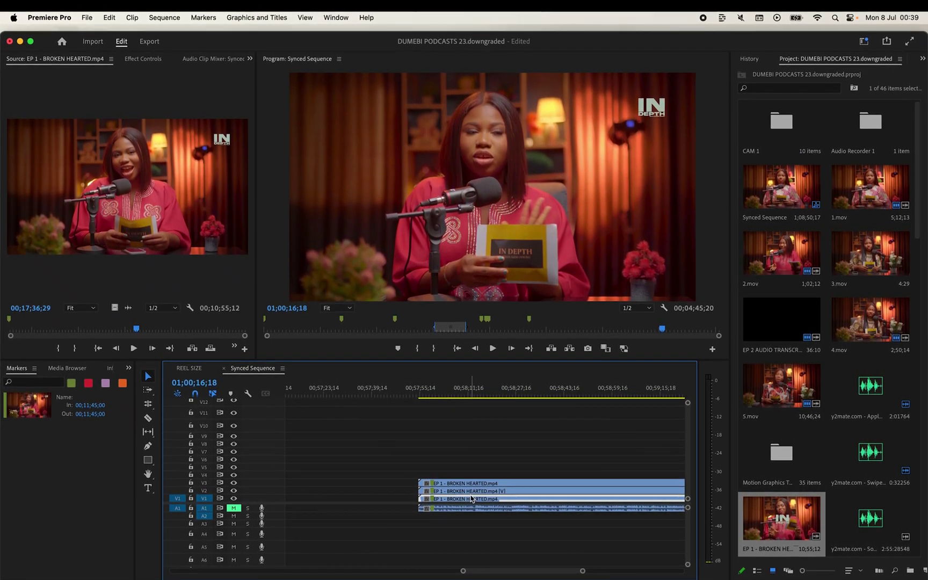
{"action": "right_click", "coordinate": [474, 495]}
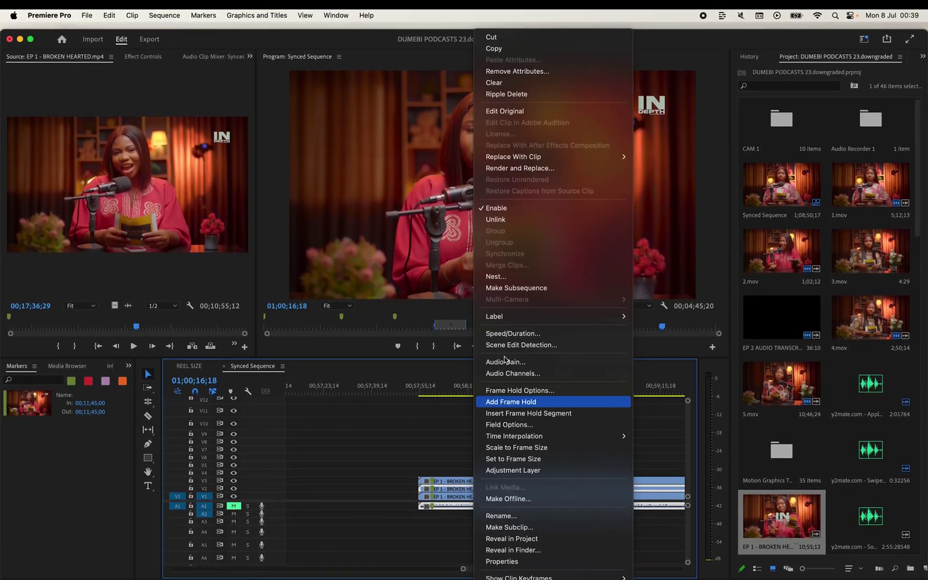
{"action": "left_click", "coordinate": [518, 217]}
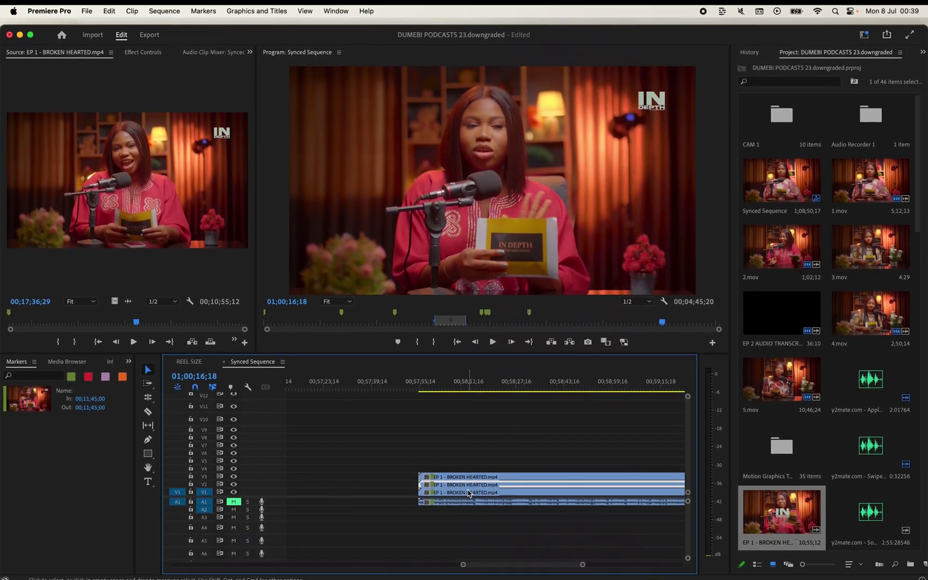
- Offset the V2 copy one frame and the V3 copy two frames later than the start of the V1 clip
{"action": "left_click_drag", "start_coordinate": [468, 492], "coordinate": [472, 484]}
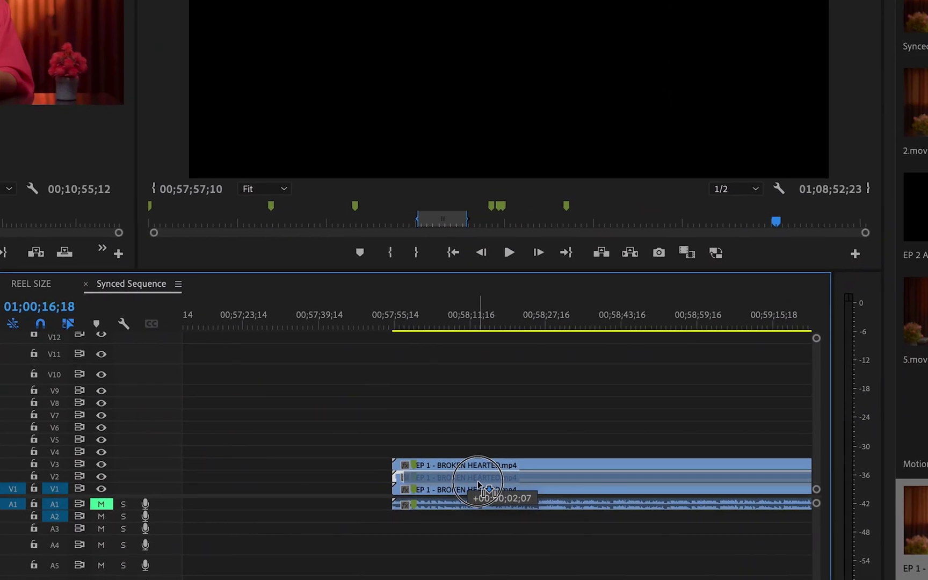
{"action": "scroll", "coordinate": [472, 483], "scroll_direction": "up", "scroll_amount": 5}
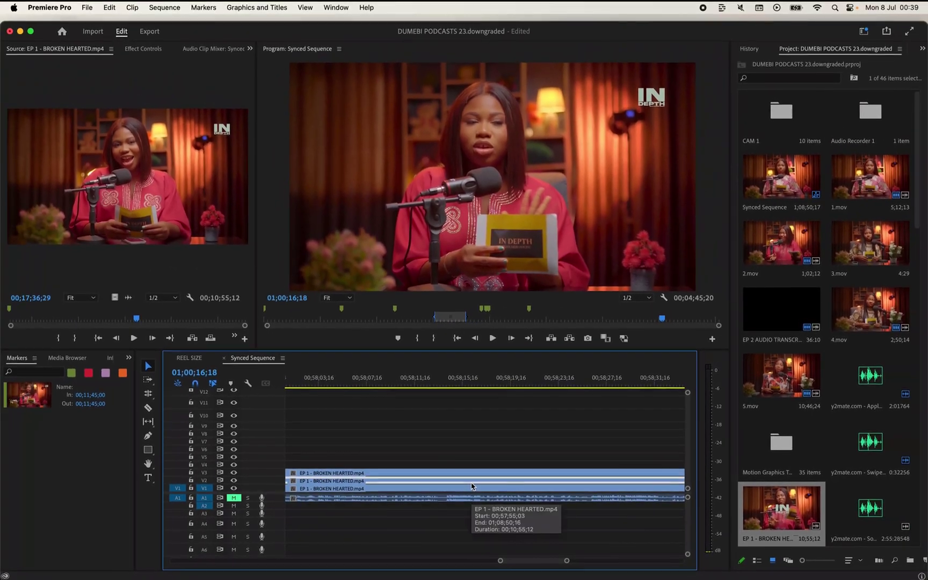
{"action": "scroll", "coordinate": [472, 487], "scroll_direction": "left", "scroll_amount": 4}
{"action": "left_click_drag", "start_coordinate": [322, 382], "coordinate": [329, 386]}
{"action": "scroll", "coordinate": [329, 395], "scroll_direction": "up", "scroll_amount": 2}
{"action": "scroll", "coordinate": [329, 404], "scroll_direction": "up", "scroll_amount": 5}
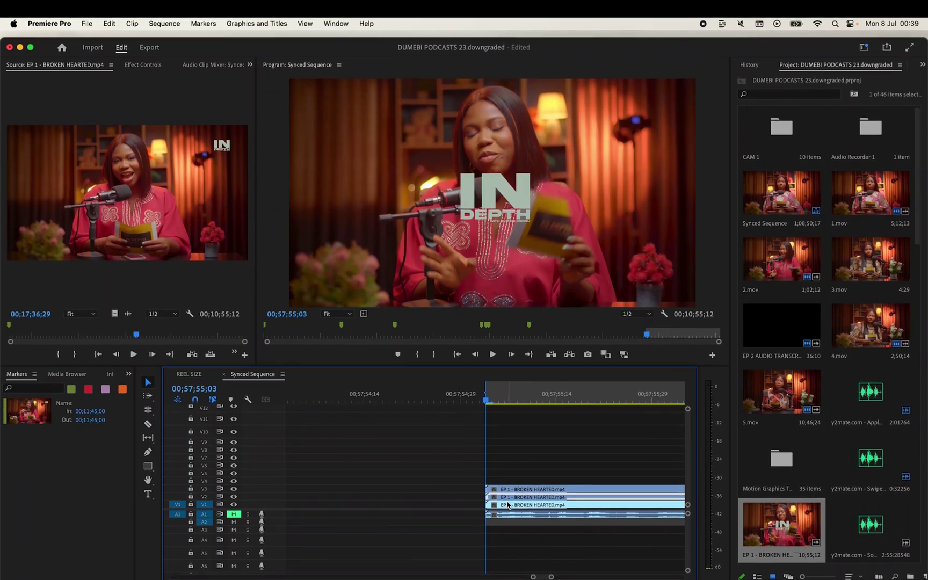
{"action": "left_click_drag", "start_coordinate": [508, 503], "coordinate": [525, 477]}
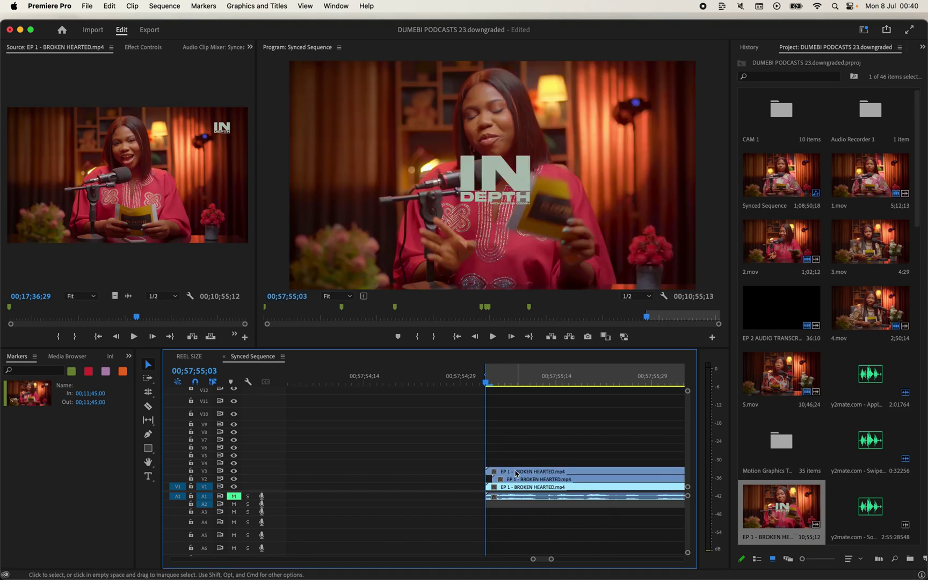
{"action": "left_click_drag", "start_coordinate": [514, 475], "coordinate": [527, 474]}
- Set the opacity of the V3 clip copy to 33%
{"action": "left_click", "coordinate": [516, 384]}
{"action": "left_click", "coordinate": [544, 478]}
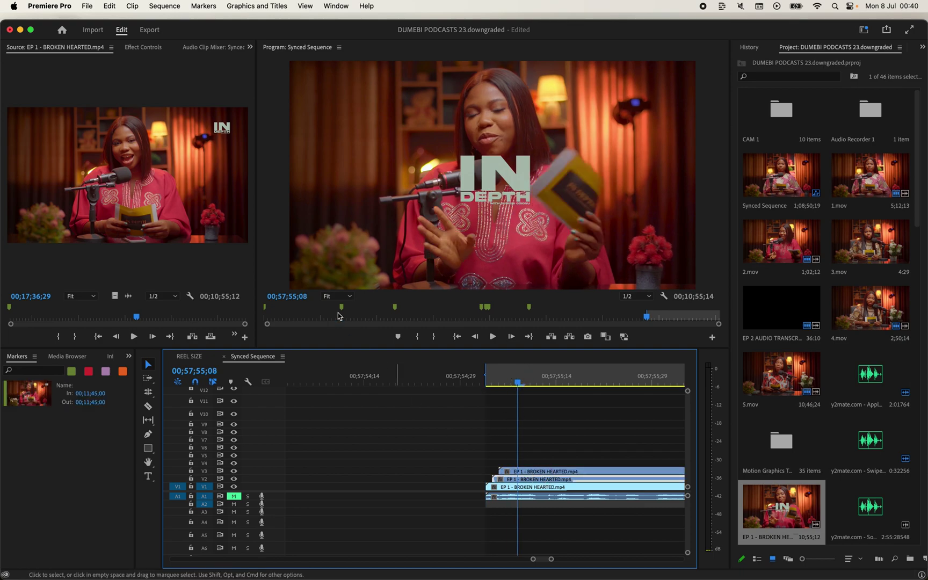
{"action": "left_click", "coordinate": [148, 50]}
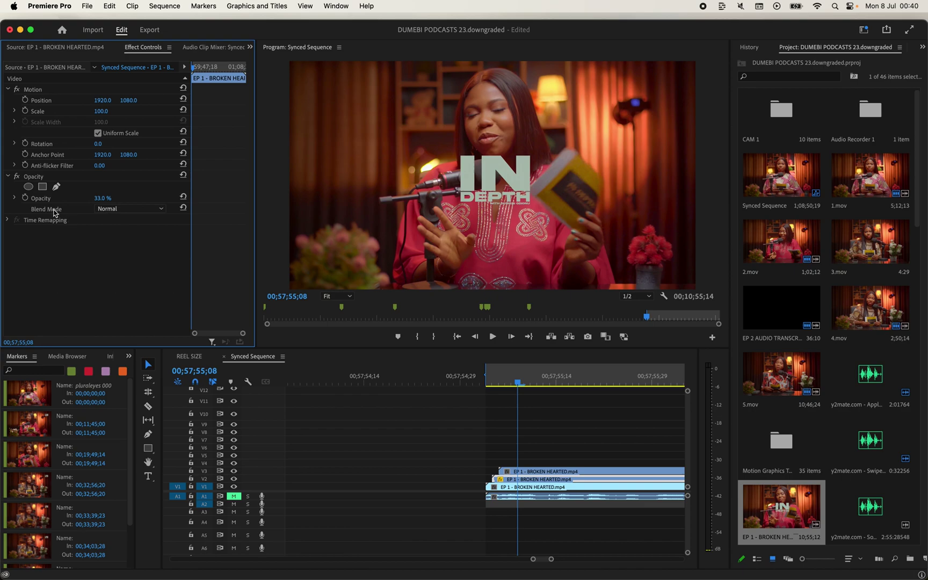
{"action": "left_click", "coordinate": [549, 478]}
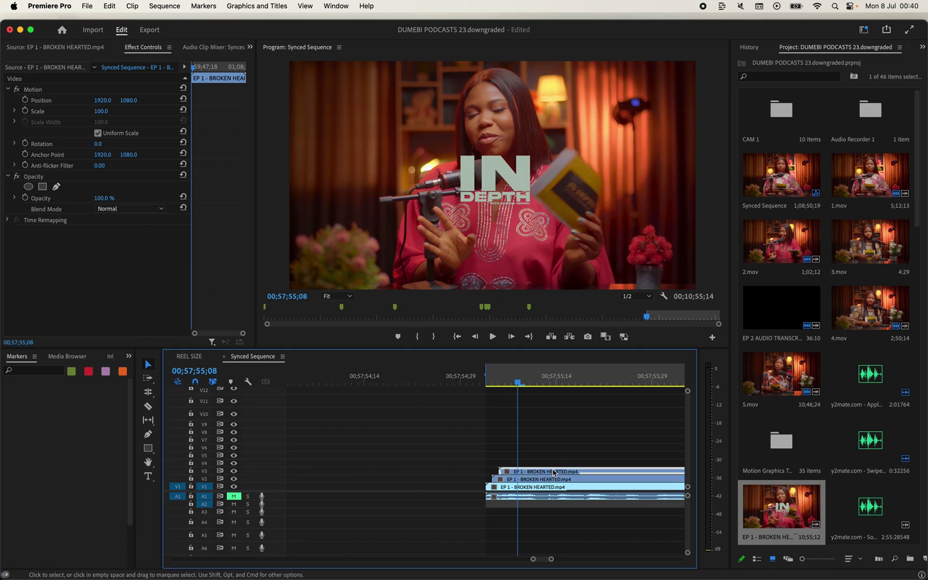
{"action": "left_click", "coordinate": [107, 198]}
{"action": "type", "text": "33"}
{"action": "key", "text": "Return"}
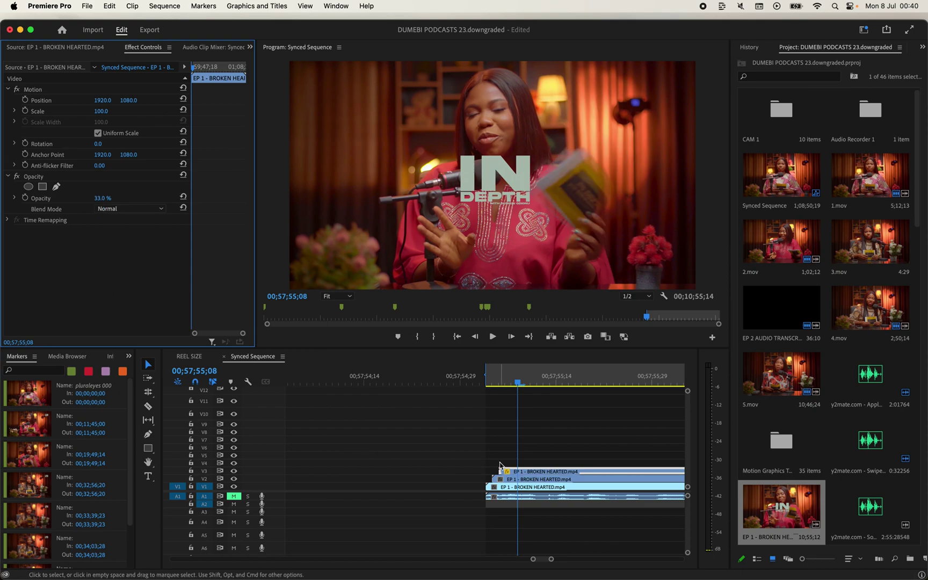
- Set the opacity of the V2 clip copy to 75% and play back the stacked clips to check the result
{"action": "left_click", "coordinate": [512, 480]}
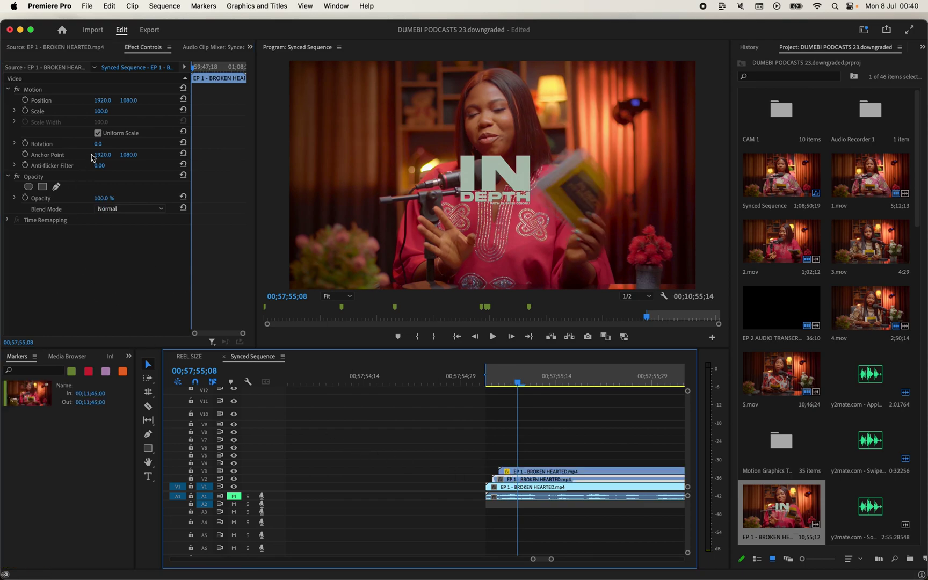
{"action": "left_click", "coordinate": [101, 199]}
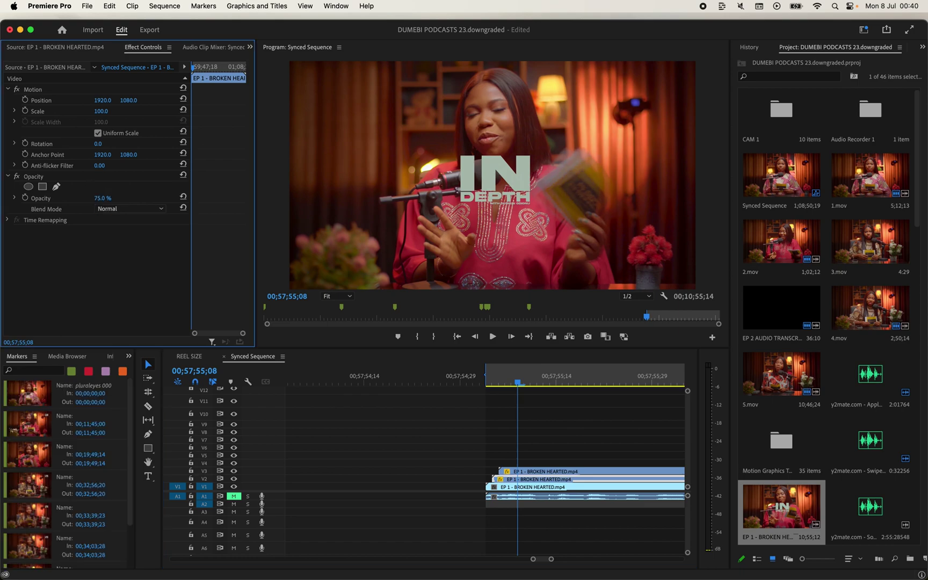
{"action": "scroll", "coordinate": [495, 477], "scroll_direction": "down", "scroll_amount": 6}
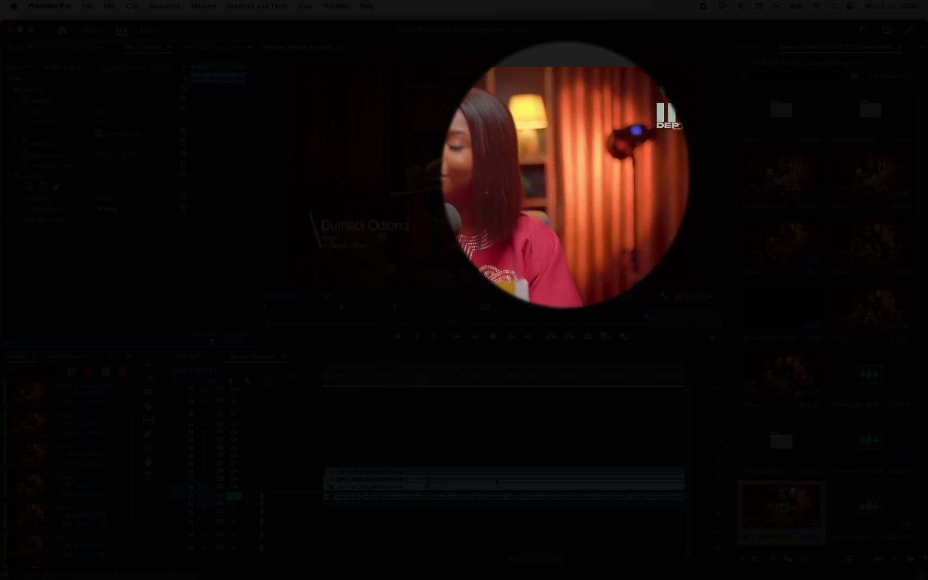
{"action": "key", "text": "space"}
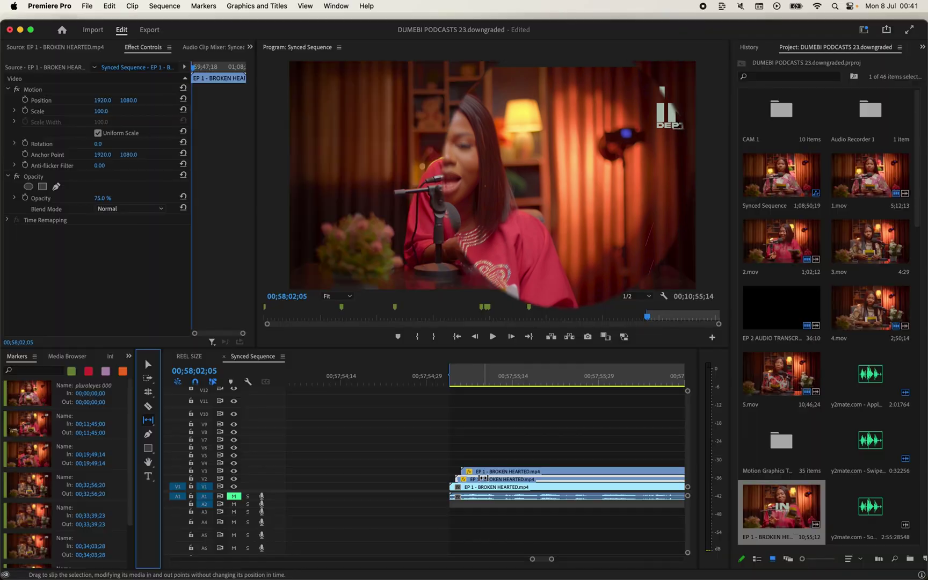
- Try to slip the V3 clip copy with the Slip tool, and return to the Selection tool
{"action": "left_click", "coordinate": [494, 472]}
{"action": "left_click_drag", "start_coordinate": [513, 466], "coordinate": [596, 475]}
{"action": "left_click_drag", "start_coordinate": [534, 470], "coordinate": [601, 466]}
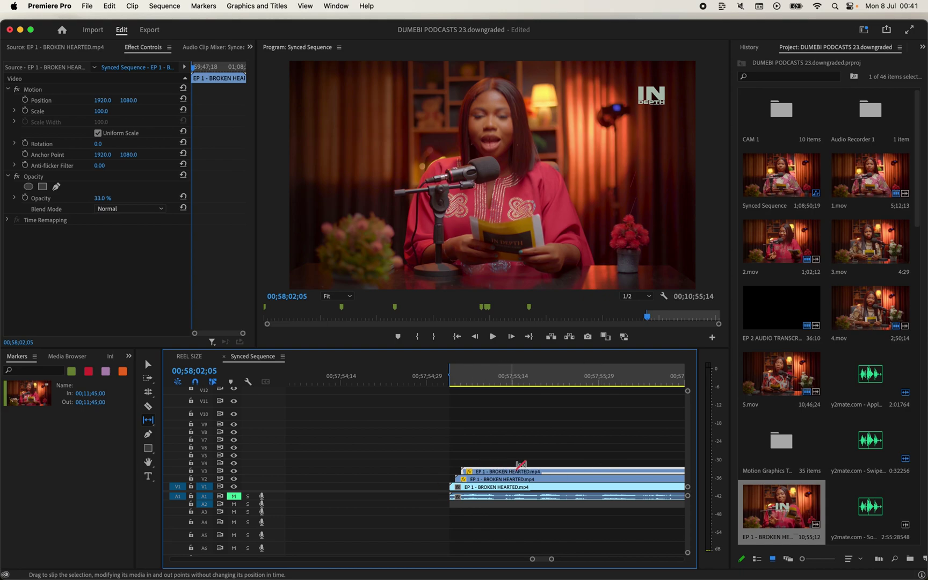
{"action": "scroll", "coordinate": [534, 462], "scroll_direction": "down", "scroll_amount": 3}
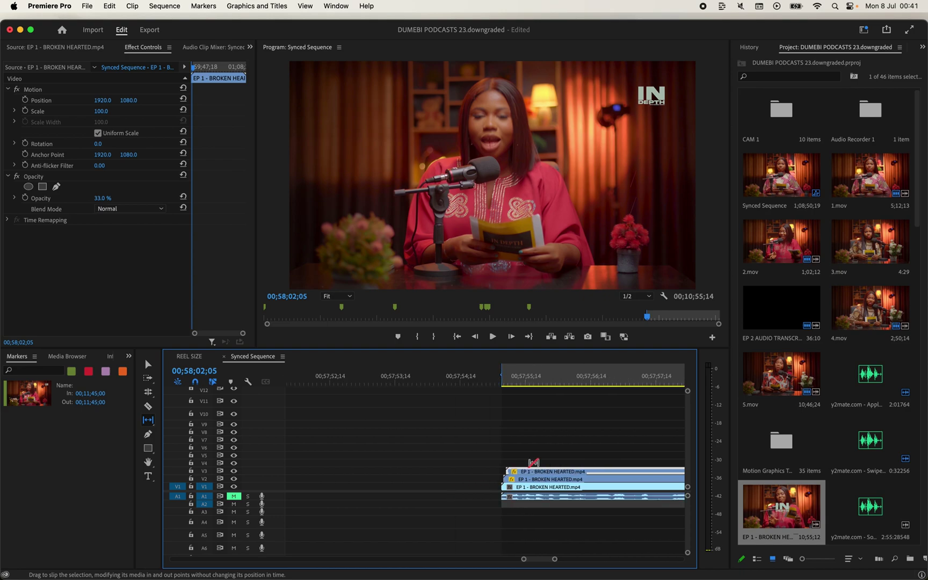
{"action": "key", "text": "v"}
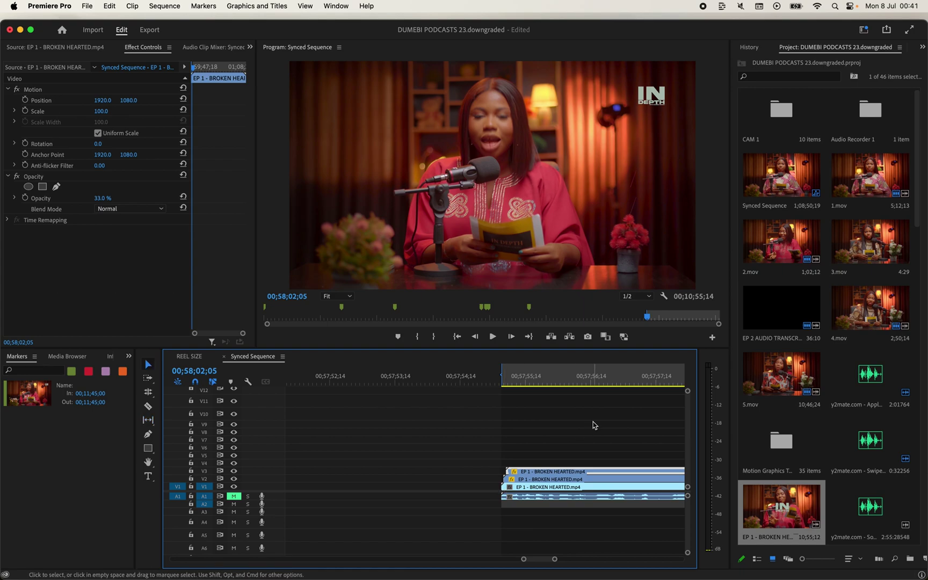
{"action": "scroll", "coordinate": [595, 425], "scroll_direction": "down", "scroll_amount": 5}
{"action": "scroll", "coordinate": [595, 425], "scroll_direction": "right", "scroll_amount": 5}
{"action": "scroll", "coordinate": [593, 424], "scroll_direction": "left", "scroll_amount": 2}
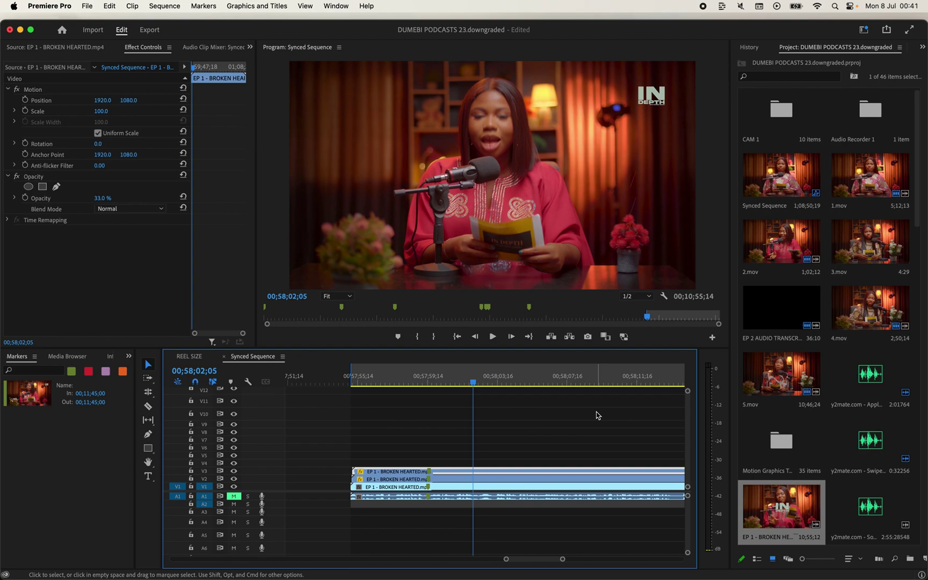
- Switch to DaVinci Resolve, open the DUMEBI PODCASTS project and display its Edit page
{"action": "mouse_move", "coordinate": [504, 578]}
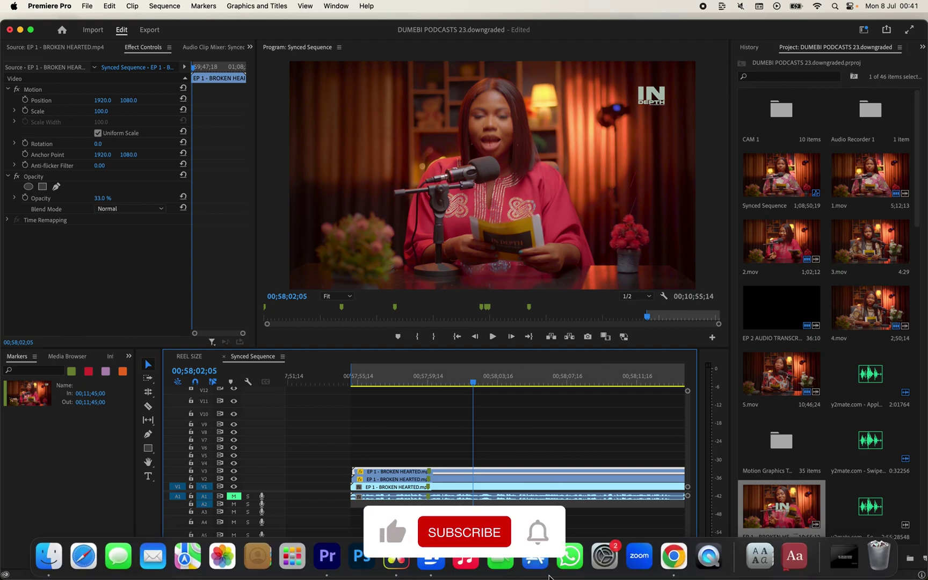
{"action": "left_click", "coordinate": [396, 556]}
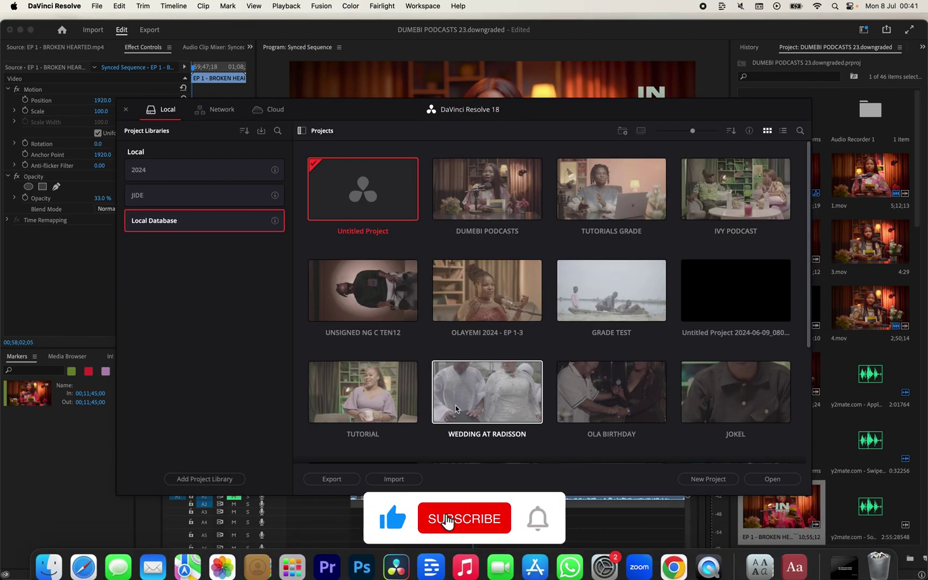
{"action": "double_click", "coordinate": [482, 189]}
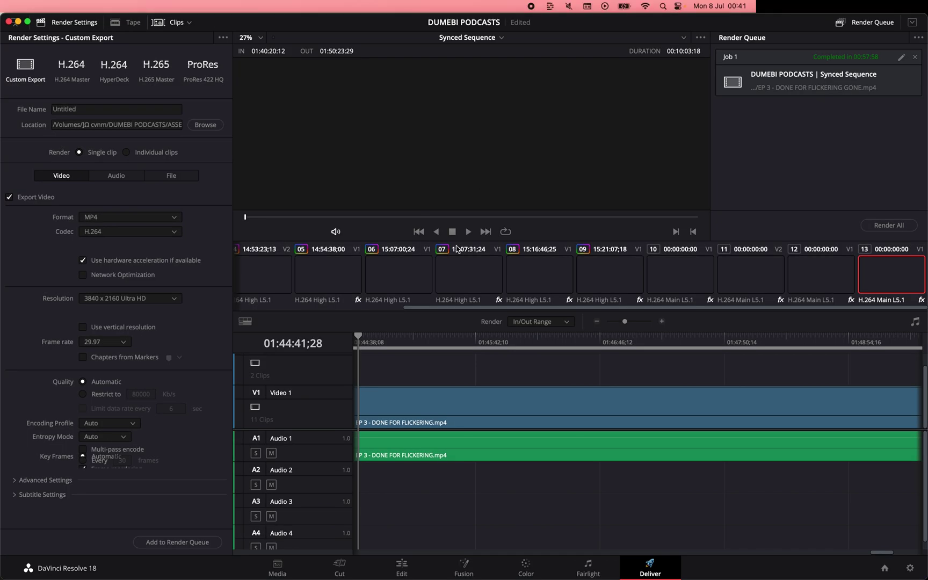
{"action": "left_click", "coordinate": [396, 565]}
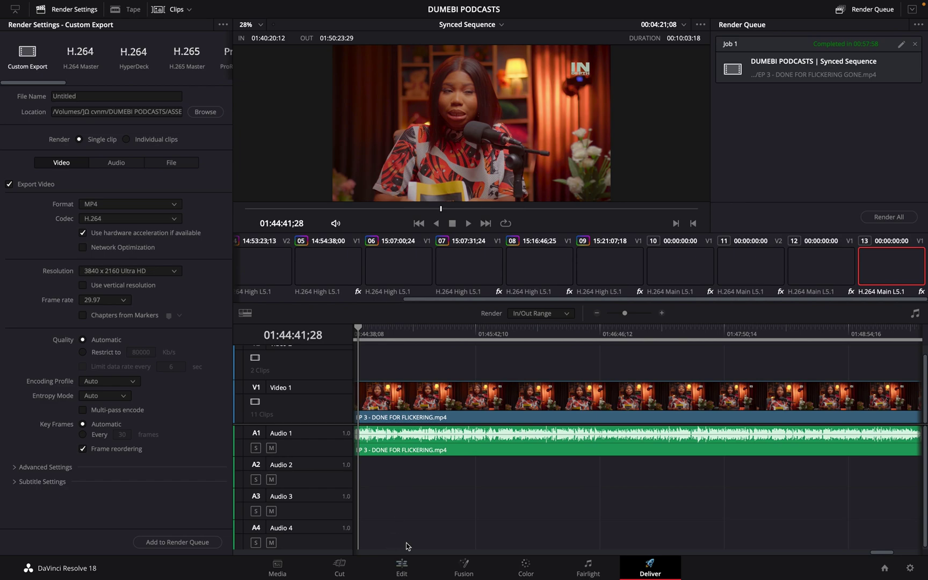
{"action": "left_click", "coordinate": [402, 565]}
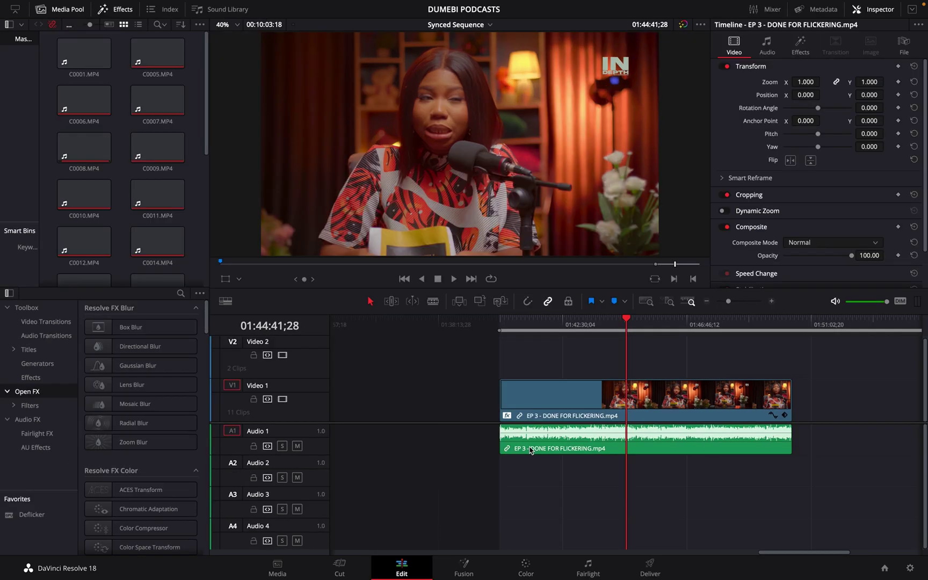
- Add EP 1 - BROKEN HEARTED.mp4 from the ASSET folder in Finder to Video 1, after the EP 3 clip in DaVinci Resolve
{"action": "scroll", "coordinate": [530, 450], "scroll_direction": "down", "scroll_amount": 4}
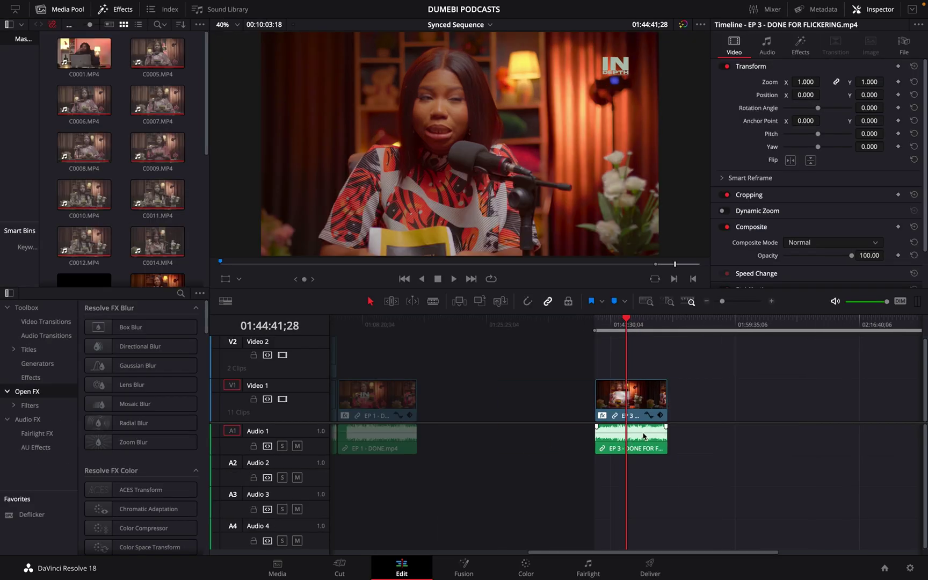
{"action": "scroll", "coordinate": [690, 435], "scroll_direction": "right", "scroll_amount": 2}
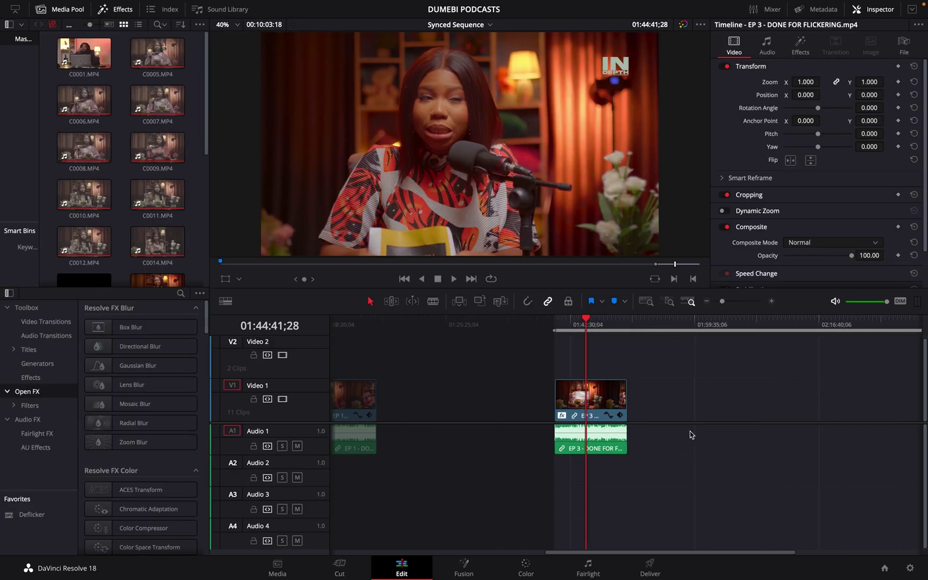
{"action": "left_click", "coordinate": [656, 328]}
{"action": "key", "text": "super+Tab"}
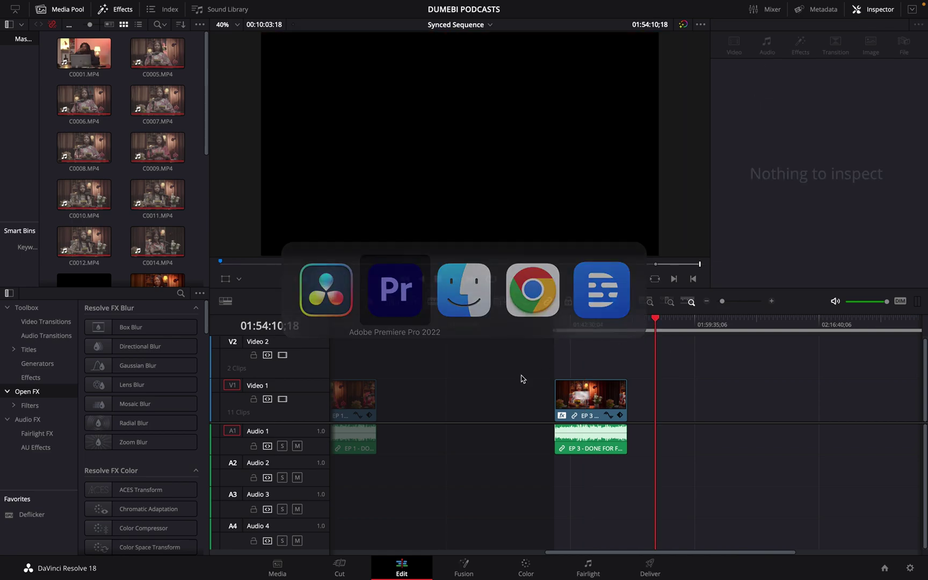
{"action": "key", "text": "super+Tab"}
{"action": "key", "text": "super+Tab"}
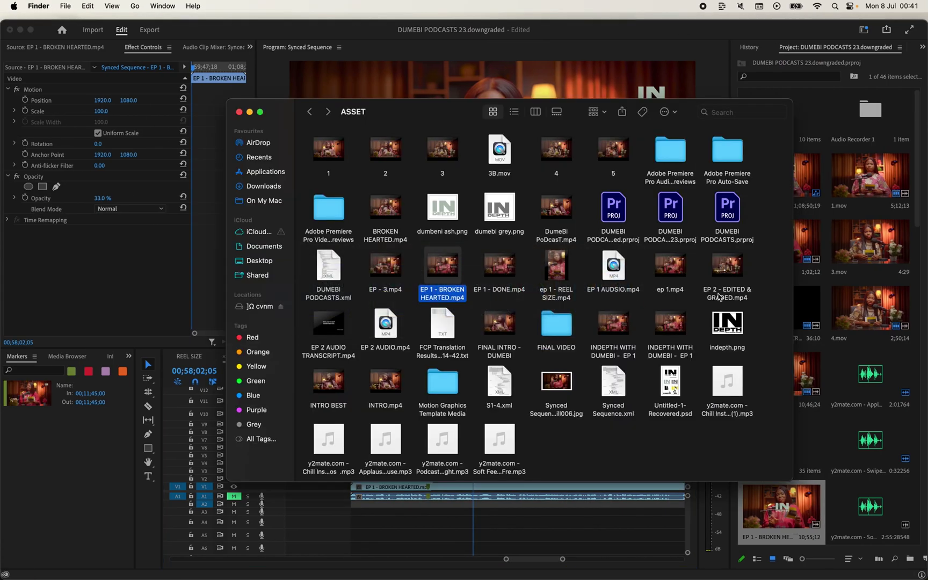
{"action": "left_click_drag", "start_coordinate": [443, 266], "coordinate": [665, 417]}
{"action": "key", "text": "super+Tab"}
- Play back the start of the EP 1 - BROKEN HEARTED clip to inspect its flicker
{"action": "scroll", "coordinate": [161, 253], "scroll_direction": "down", "scroll_amount": 1}
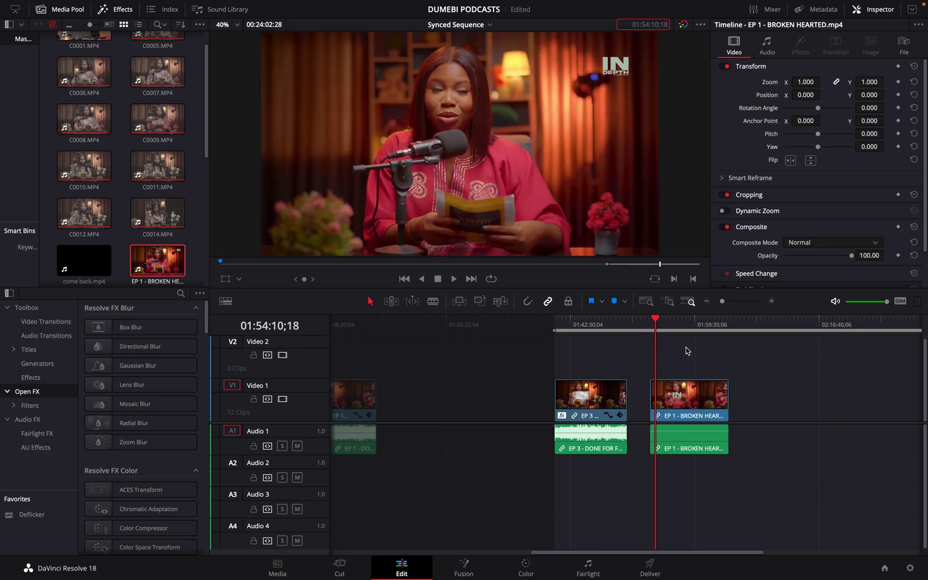
{"action": "scroll", "coordinate": [688, 349], "scroll_direction": "up", "scroll_amount": 4}
{"action": "key", "text": "space"}
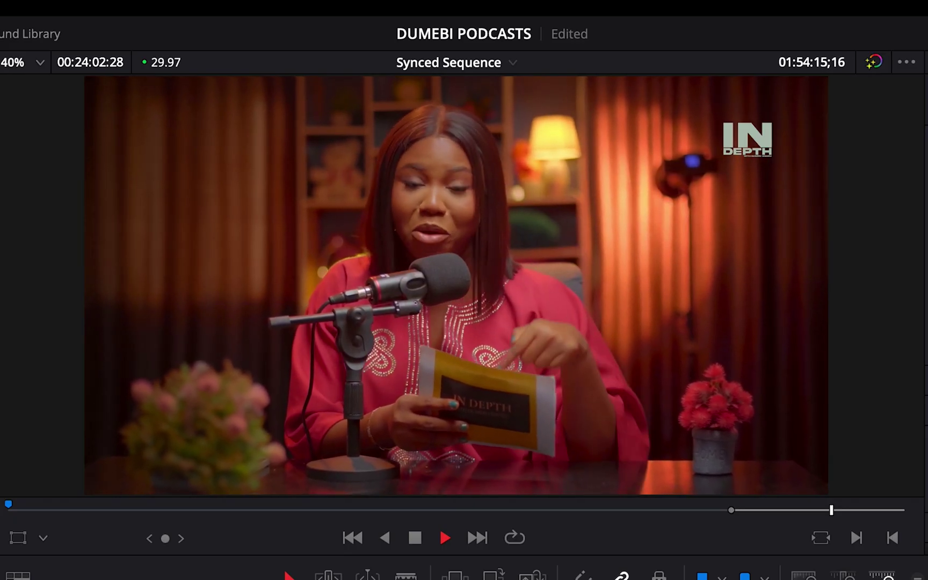
{"action": "key", "text": "space"}
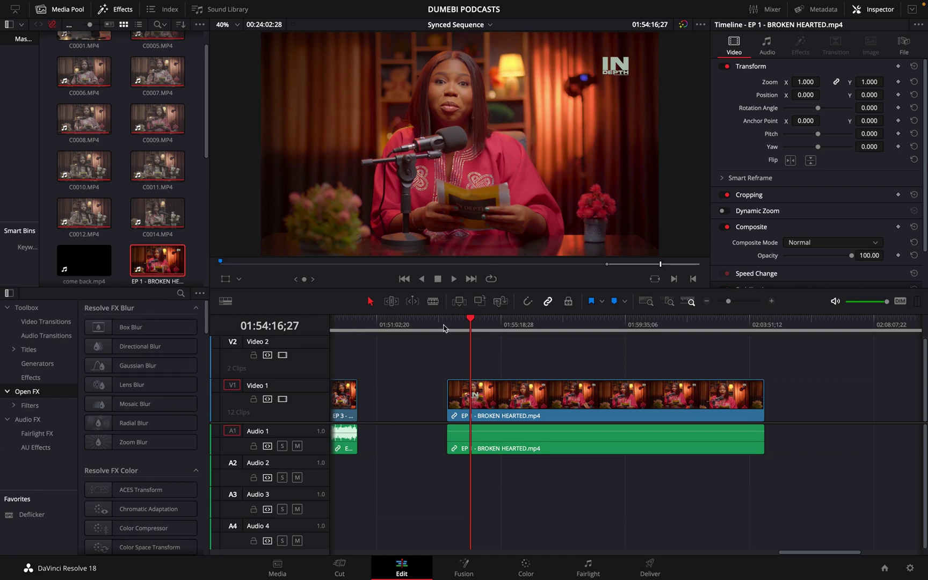
- Find the Deflicker effect in Open FX, apply it to the EP 1 - BROKEN HEARTED clip and display its settings
{"action": "left_click", "coordinate": [30, 392]}
{"action": "left_click", "coordinate": [181, 293]}
{"action": "type", "text": "D"}
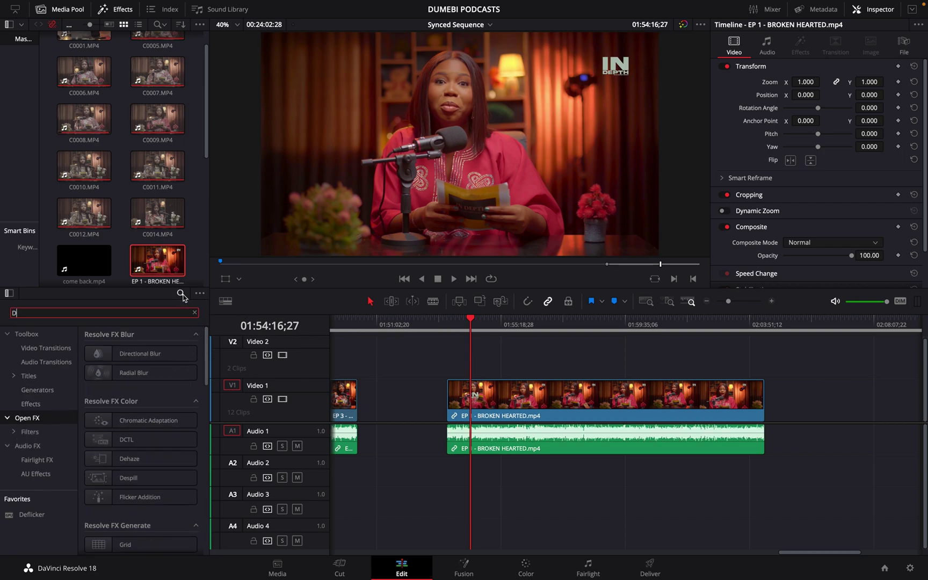
{"action": "type", "text": "EFL"}
{"action": "key", "text": "shift"}
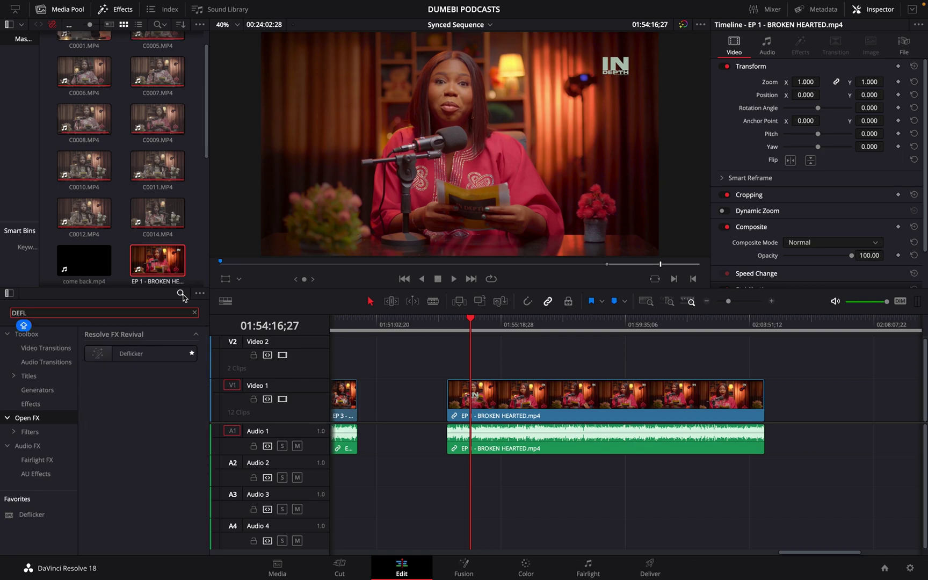
{"action": "left_click", "coordinate": [119, 360]}
{"action": "left_click_drag", "start_coordinate": [119, 360], "coordinate": [503, 412]}
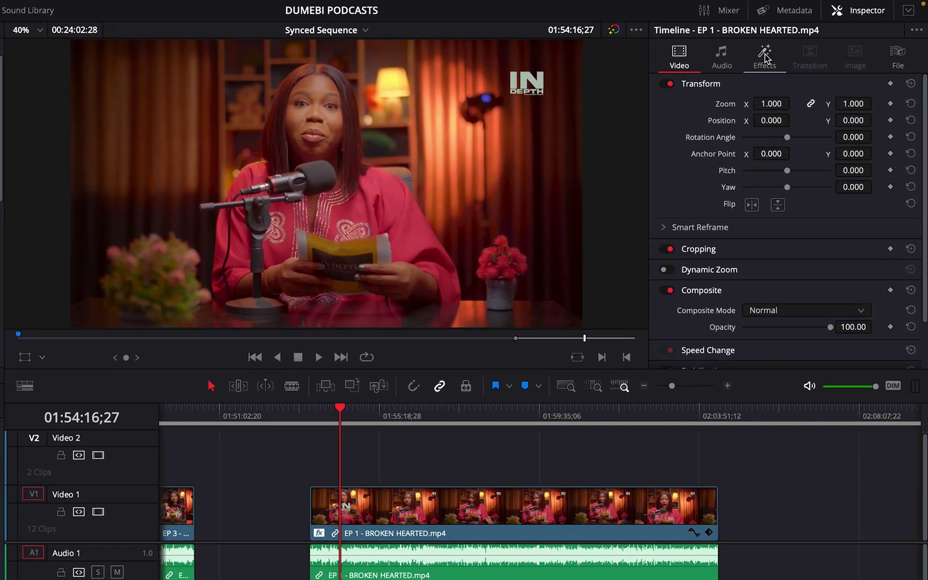
{"action": "left_click", "coordinate": [801, 46]}
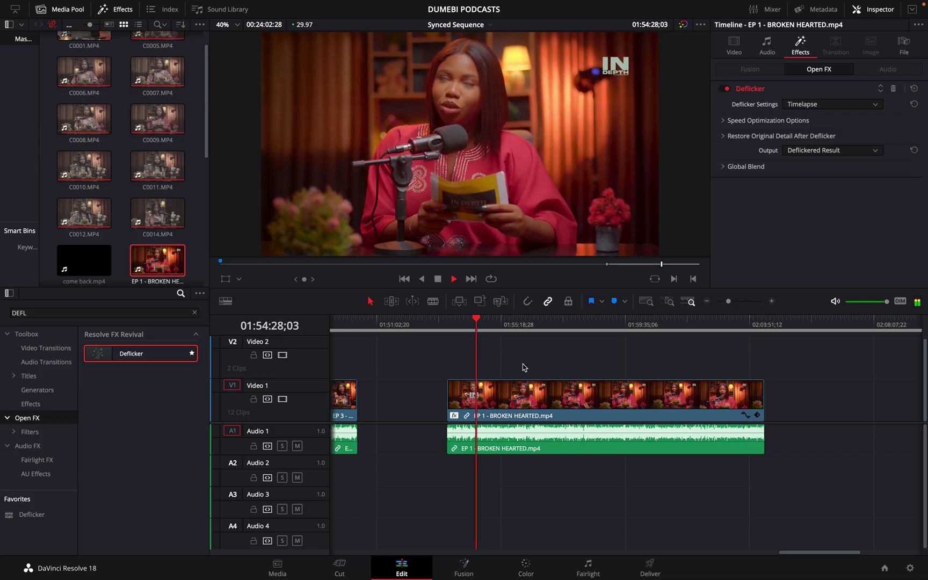
- Play back the EP 1 - BROKEN HEARTED clip from 01:54:46;02 to check the Timelapse deflicker result
{"action": "key", "text": "space"}
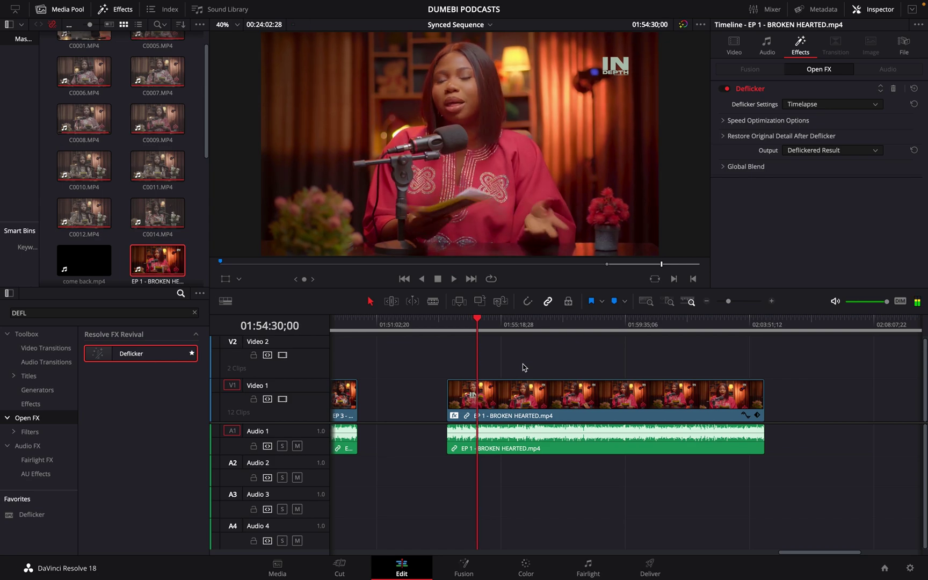
{"action": "key", "text": "ctrl+equal"}
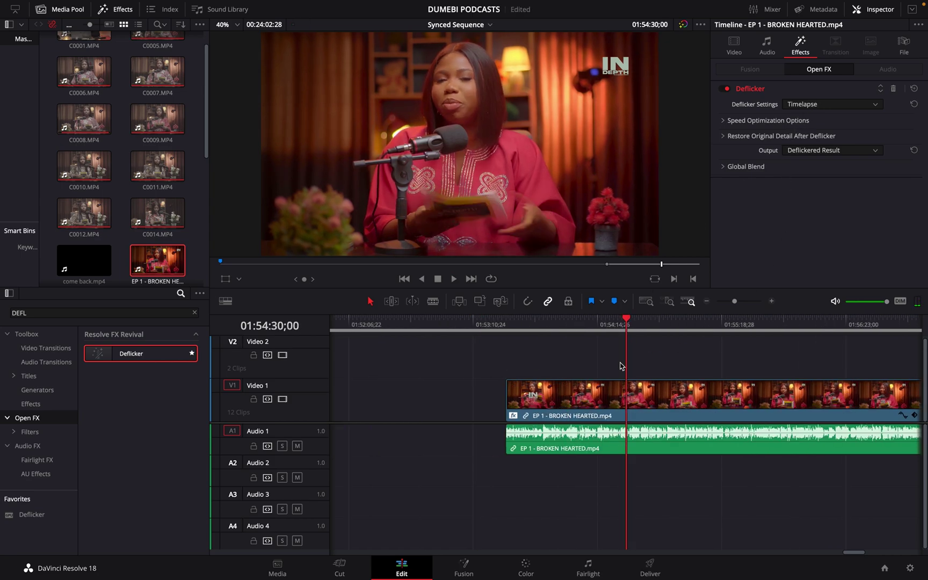
{"action": "scroll", "coordinate": [620, 367], "scroll_direction": "right", "scroll_amount": 5}
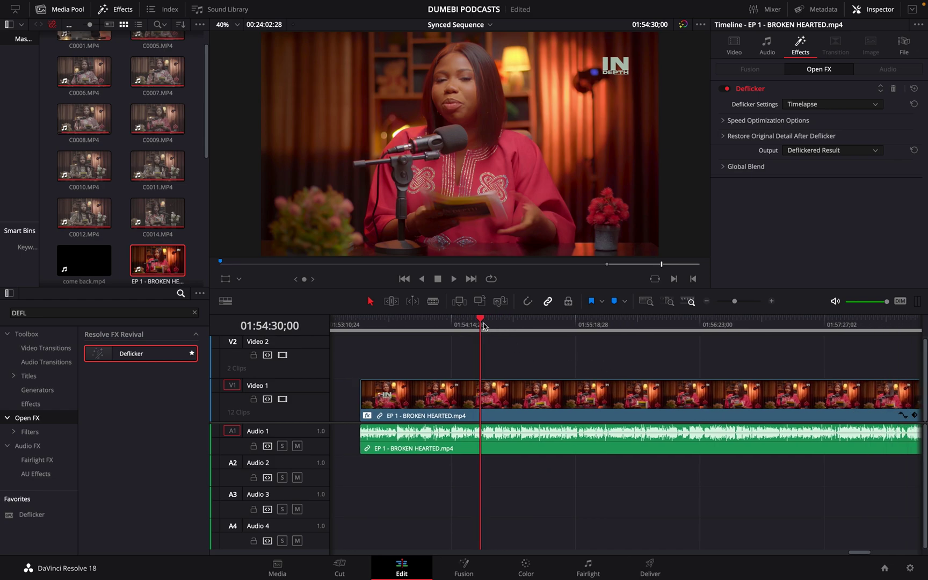
{"action": "left_click_drag", "start_coordinate": [483, 326], "coordinate": [512, 329]}
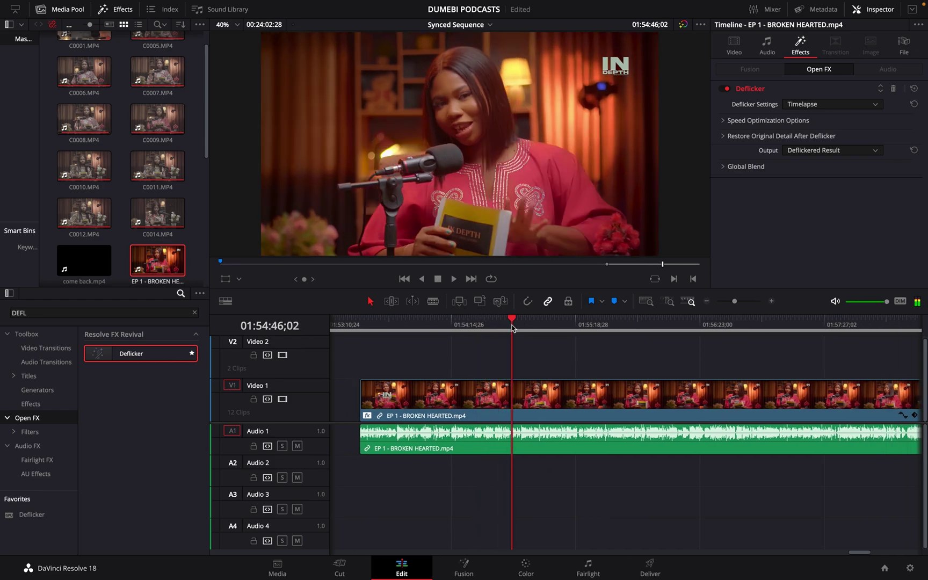
{"action": "key", "text": "space"}
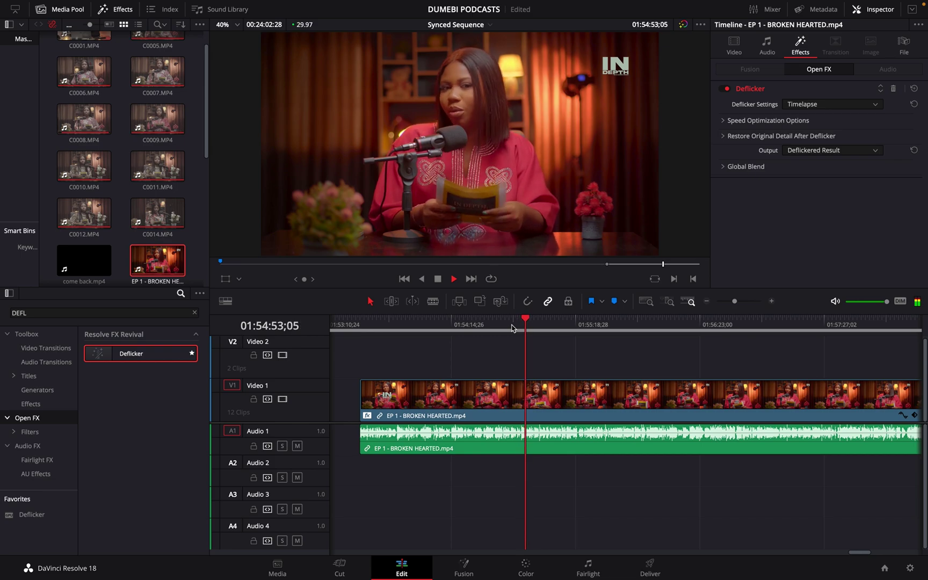
{"action": "key", "text": "space"}
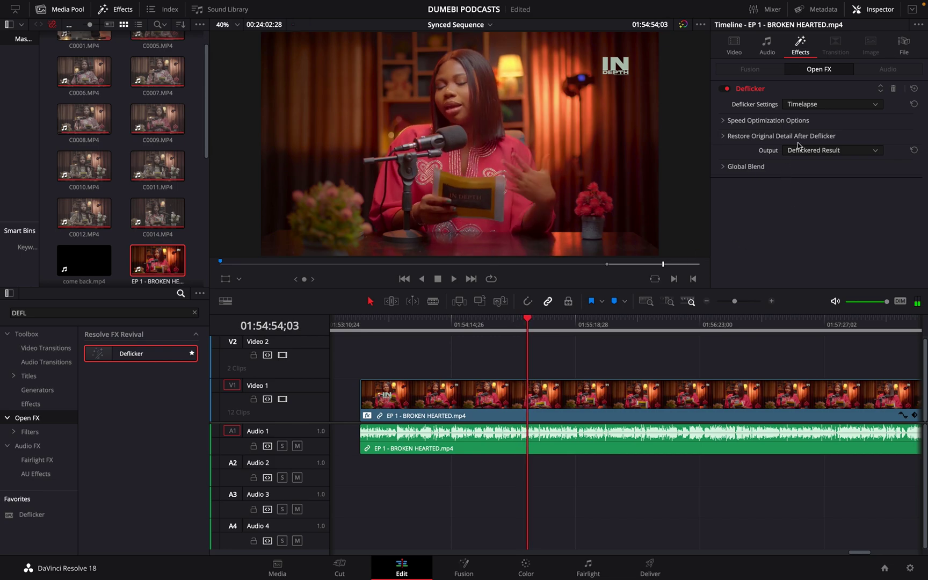
- Set the Deflicker settings to Fluoro Light and move the playhead to 01:55:08;08
{"action": "left_click", "coordinate": [822, 106]}
{"action": "left_click", "coordinate": [815, 118]}
{"action": "left_click", "coordinate": [819, 105]}
{"action": "left_click", "coordinate": [805, 130]}
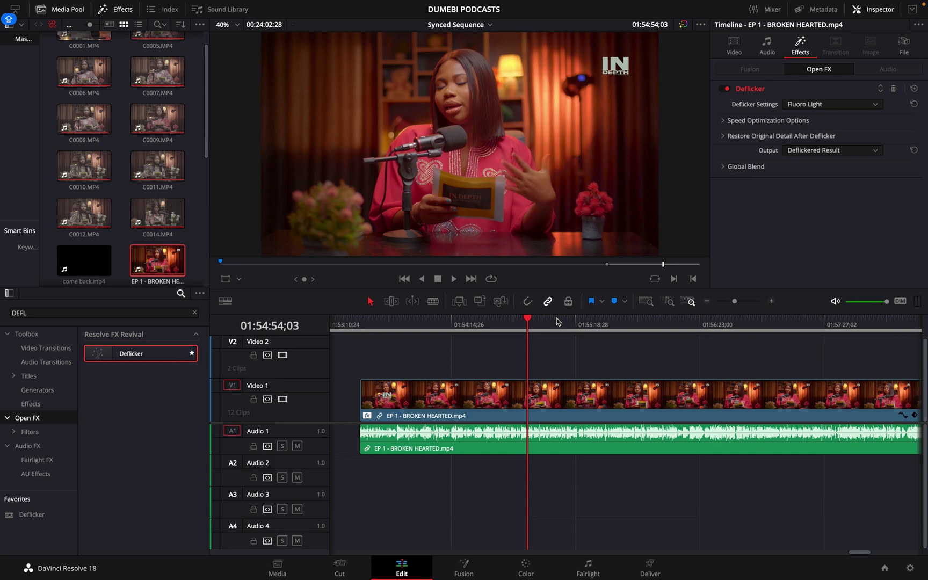
{"action": "left_click_drag", "start_coordinate": [531, 320], "coordinate": [555, 322]}
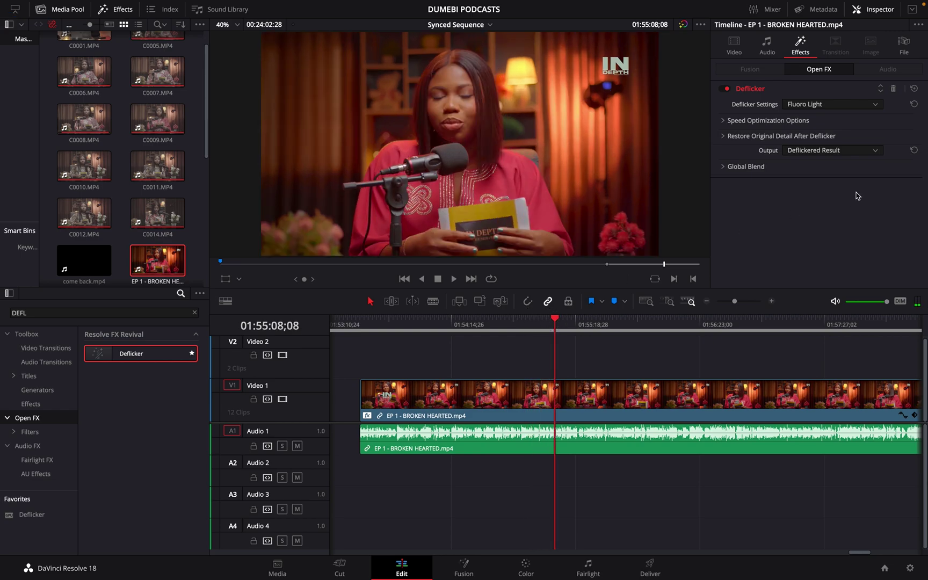
- Switch the Deflicker settings to Advanced Controls, inspect the Frames Either Side options, and return to Fluoro Light
{"action": "left_click", "coordinate": [799, 105]}
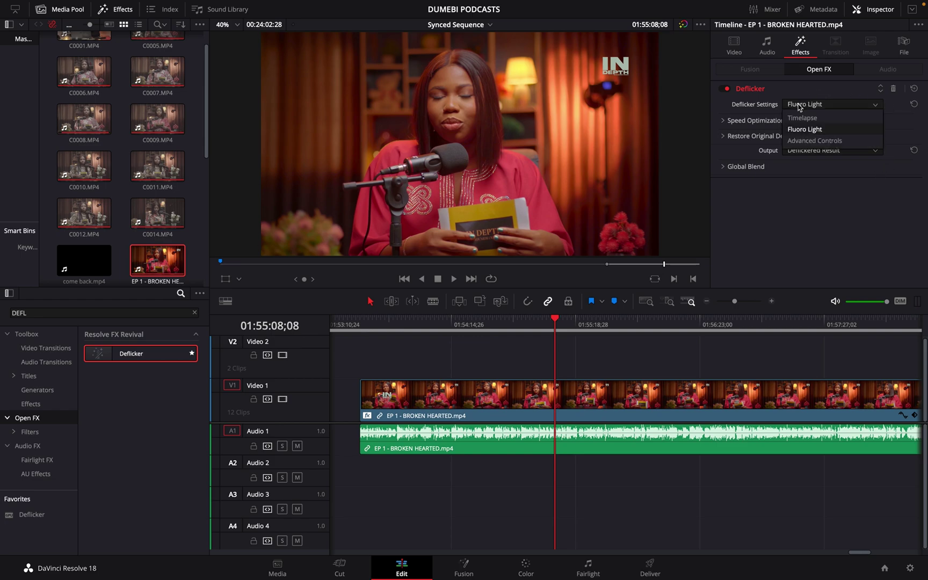
{"action": "left_click", "coordinate": [816, 141]}
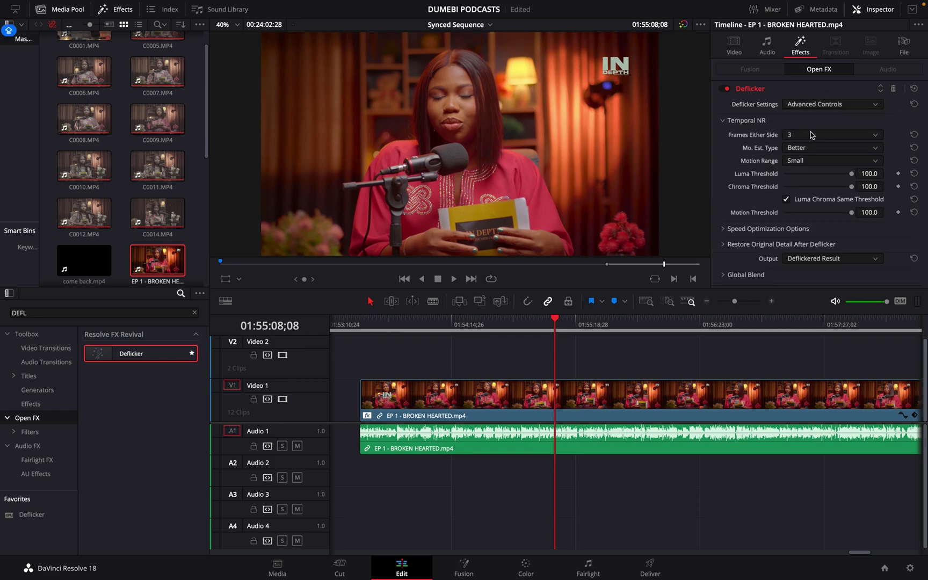
{"action": "left_click", "coordinate": [821, 138]}
{"action": "left_click", "coordinate": [821, 138]}
{"action": "left_click", "coordinate": [821, 107]}
{"action": "left_click", "coordinate": [805, 130]}
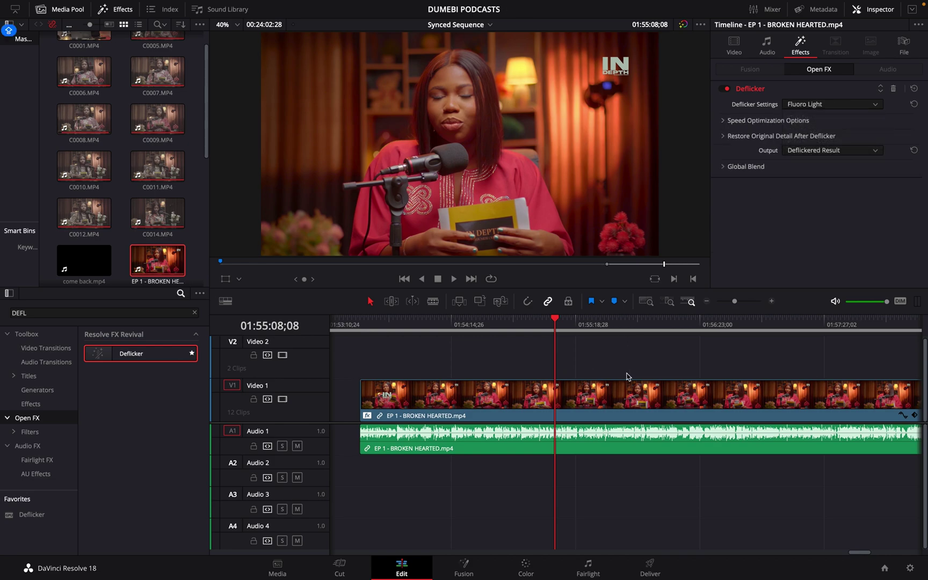
- Play the clip briefly, and mark a range on the timeline from 01:55:12;29 to 01:55:55;06
{"action": "left_click", "coordinate": [706, 301]}
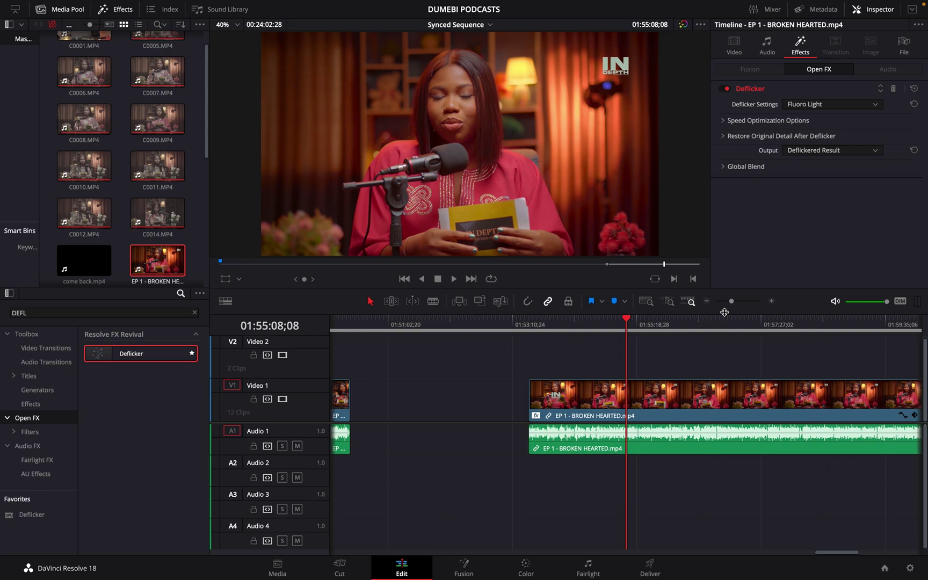
{"action": "key", "text": "space"}
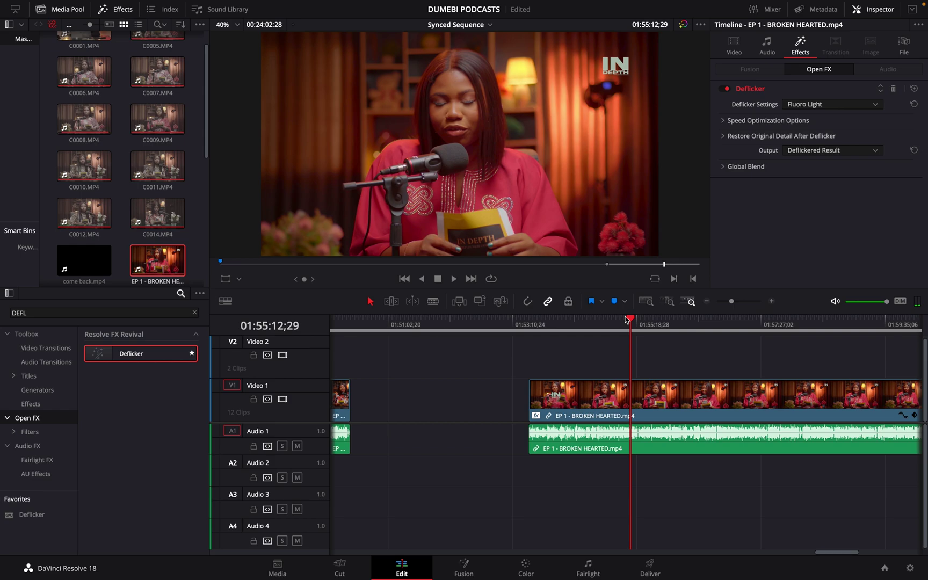
{"action": "key", "text": "i"}
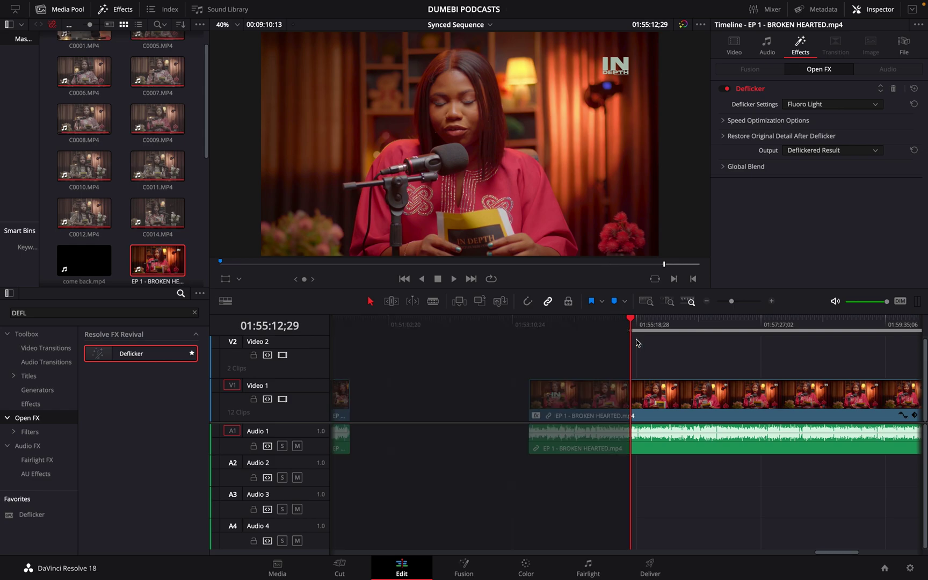
{"action": "left_click", "coordinate": [672, 329]}
{"action": "key", "text": "o"}
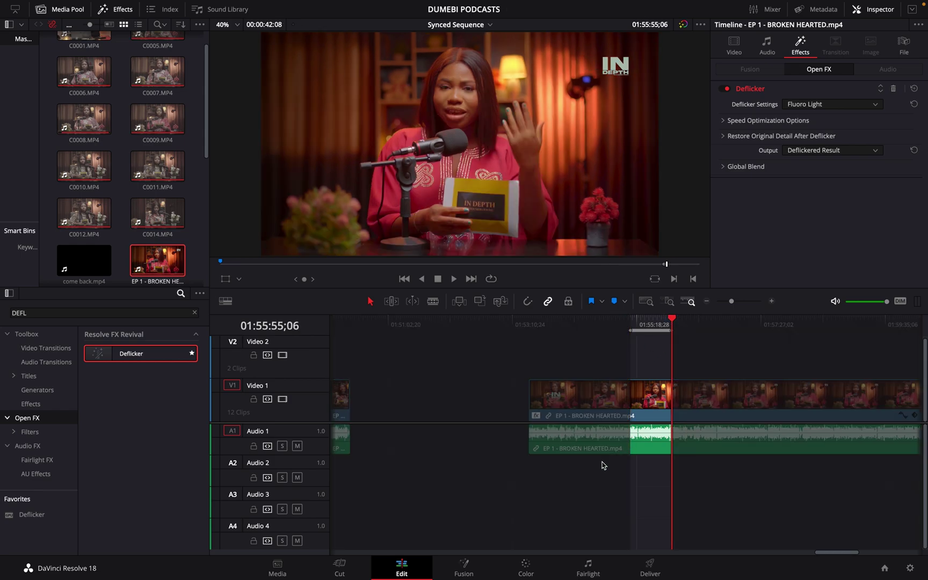